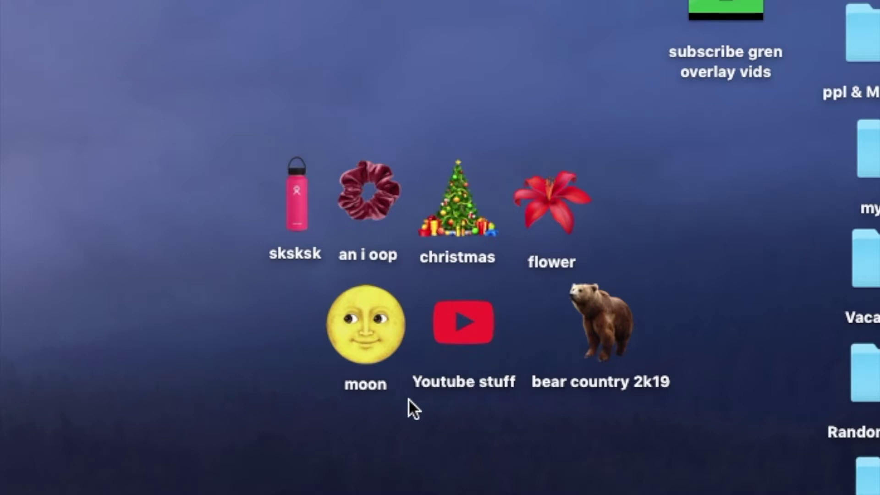
Open the moon folder and preview the videos P1000324.MP4 and P1000325.MP4.
double_click(353, 331)
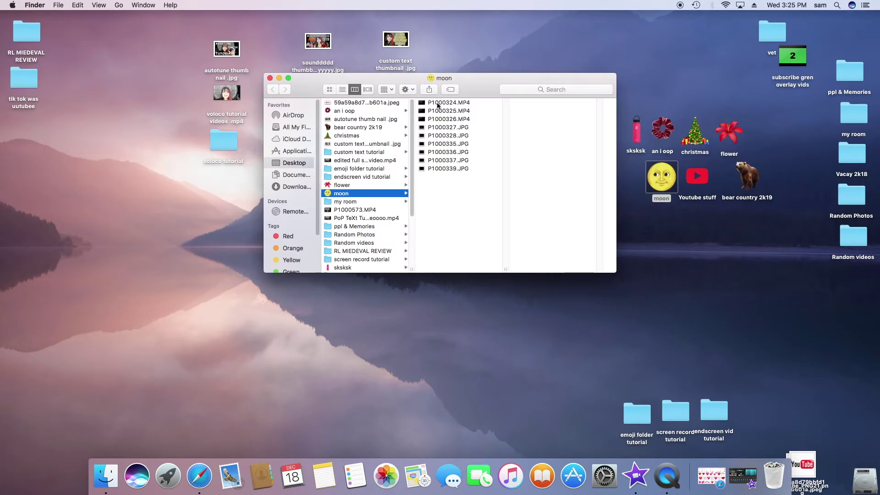
click(437, 103)
click(443, 112)
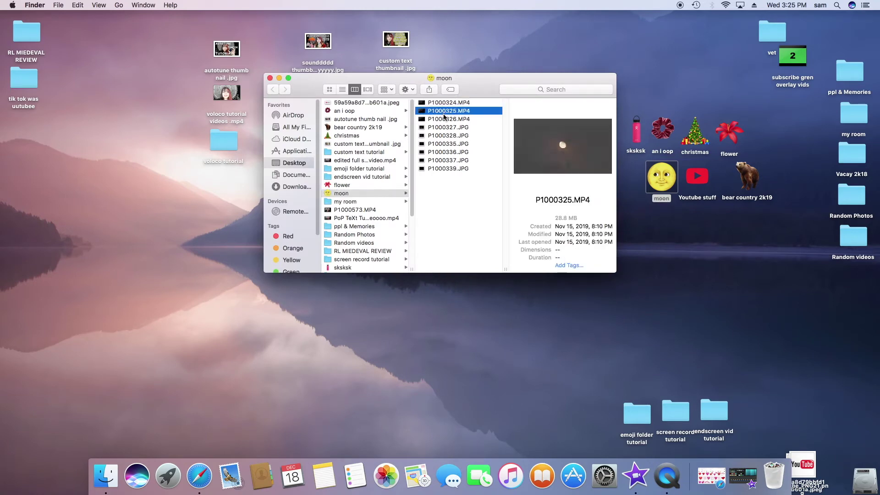
key(super+w)
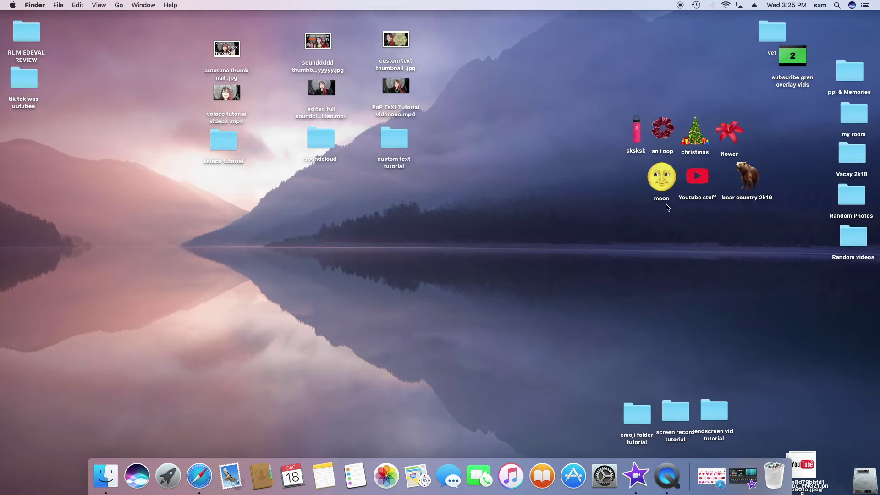
Drag the red heart emoji from Safari's image results onto the desktop.
click(711, 475)
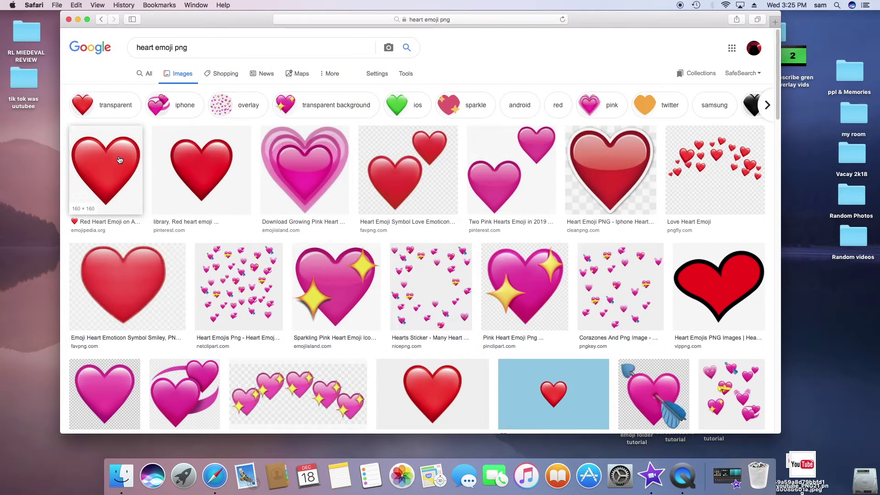
click(118, 160)
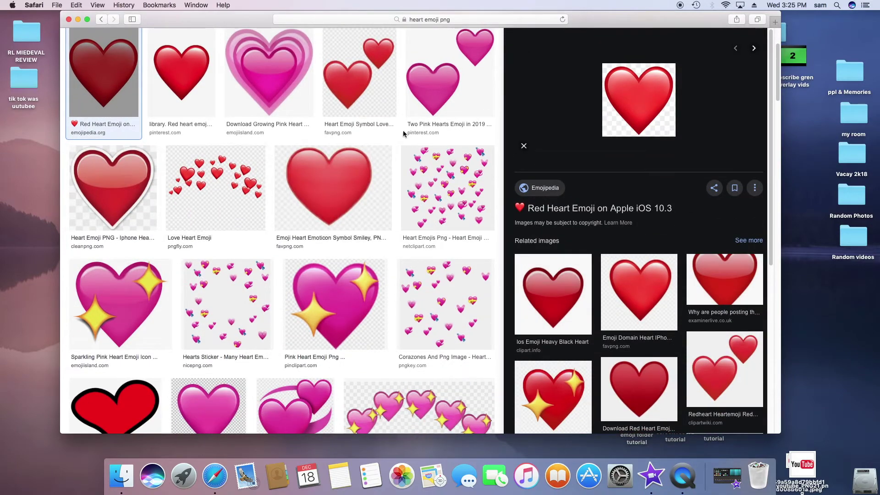
mouse_move(639, 100)
drag(634, 141, 604, 140)
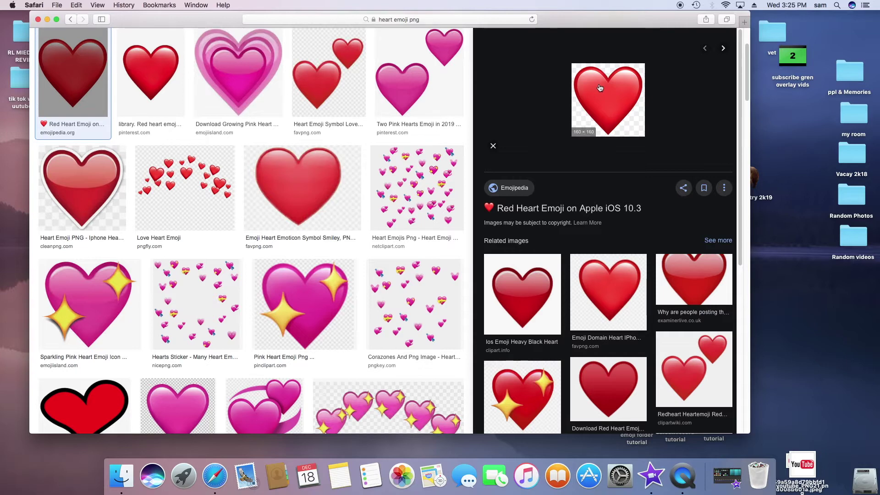
drag(600, 89, 776, 139)
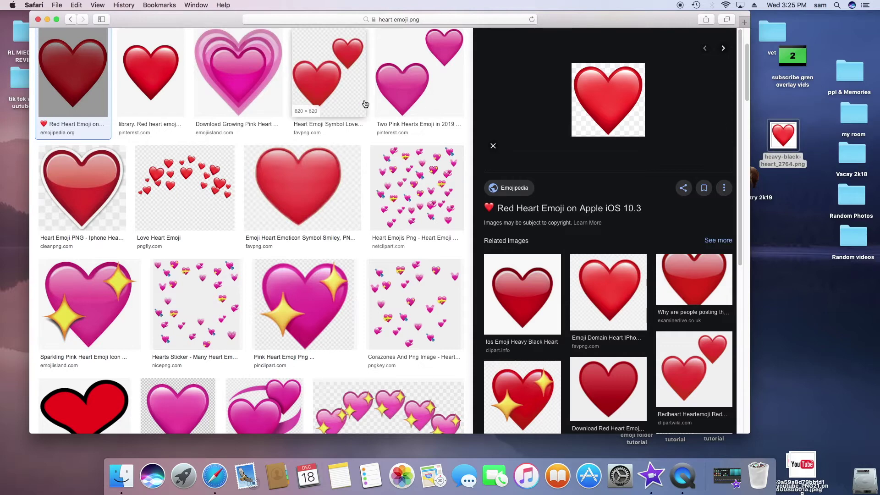
key(F11)
drag(783, 135, 780, 229)
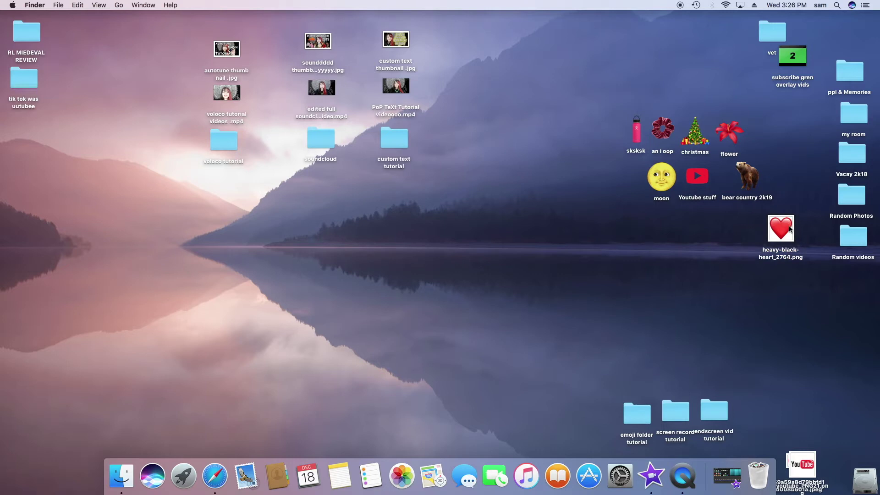
Create a new desktop folder named 'love' from the File menu.
click(58, 6)
click(68, 26)
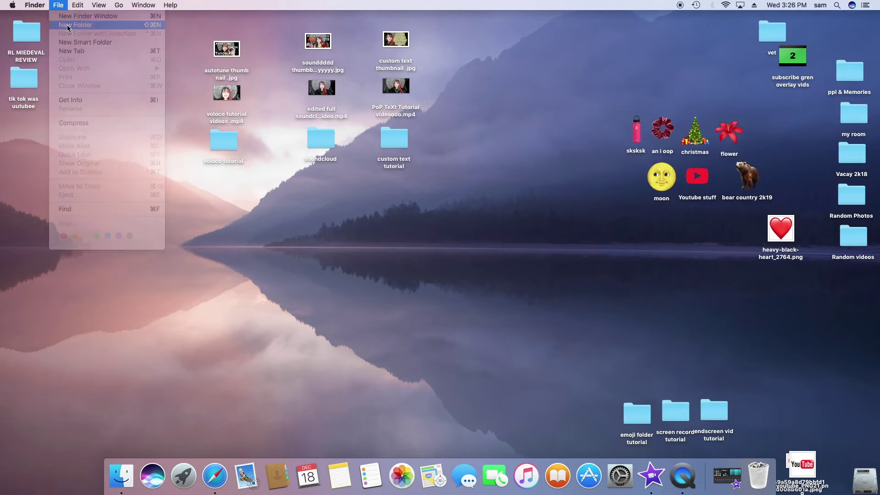
text(love)
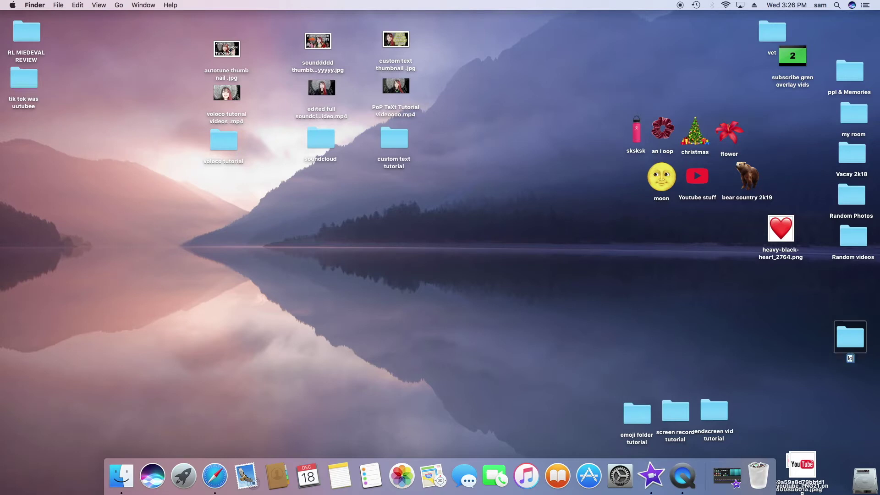
key(Return)
Place the love folder and heart image side by side, then open the image.
mouse_move(853, 336)
mouse_down()
mouse_move(763, 309)
mouse_move(714, 271)
mouse_up()
drag(790, 241, 773, 262)
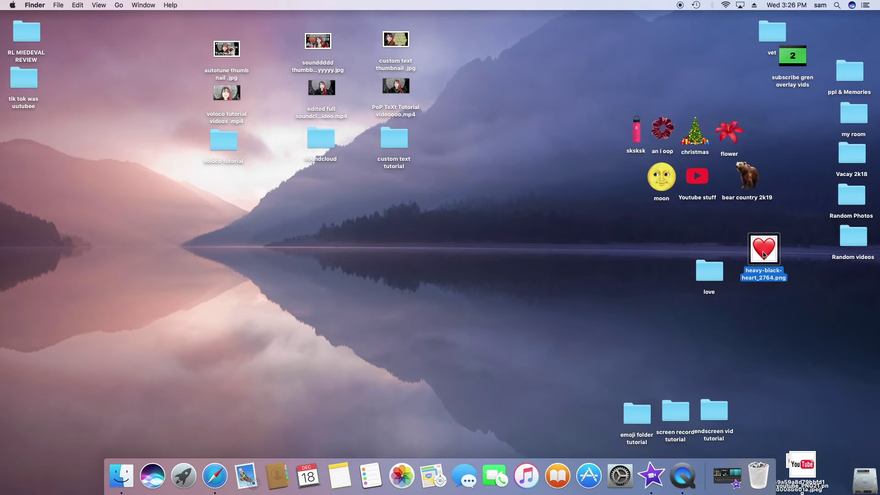
double_click(766, 249)
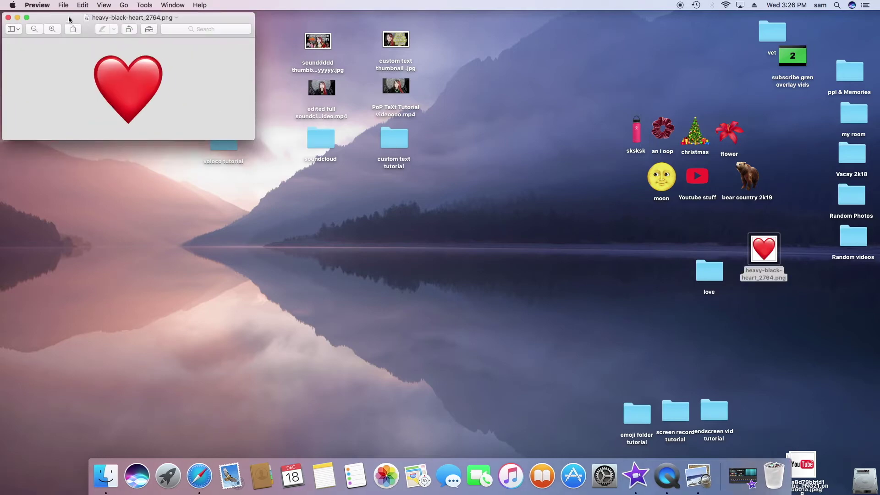
Centre the heart image's Preview window, then close it once the image is copied.
drag(70, 18, 334, 72)
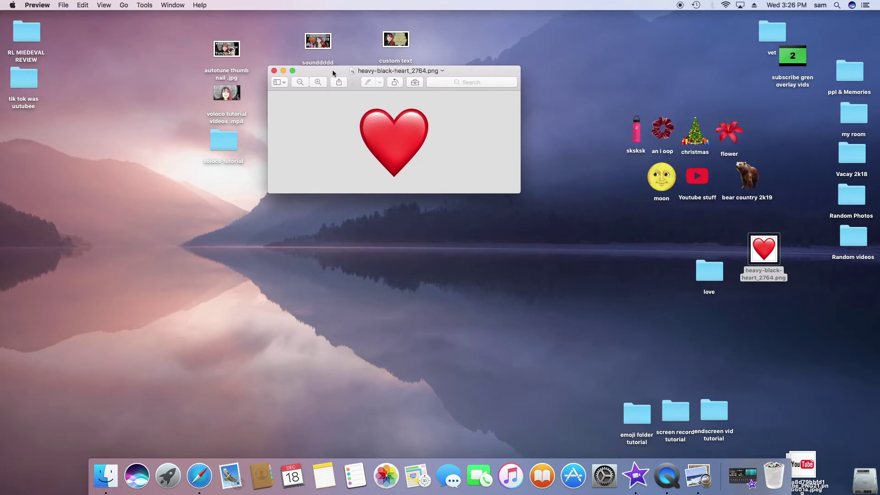
drag(338, 71, 333, 73)
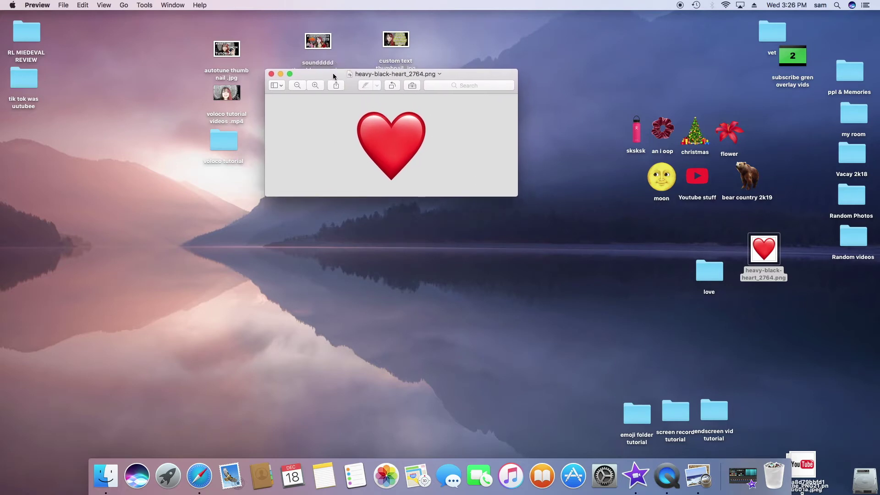
drag(333, 73, 335, 83)
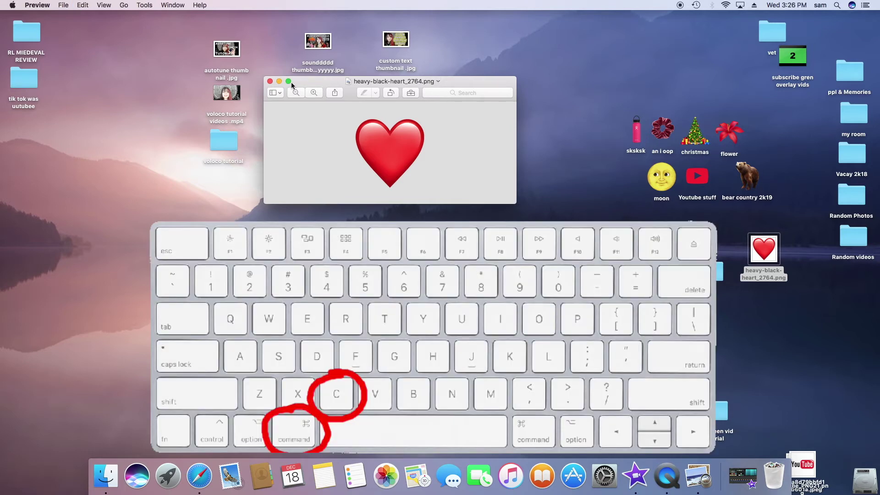
click(270, 81)
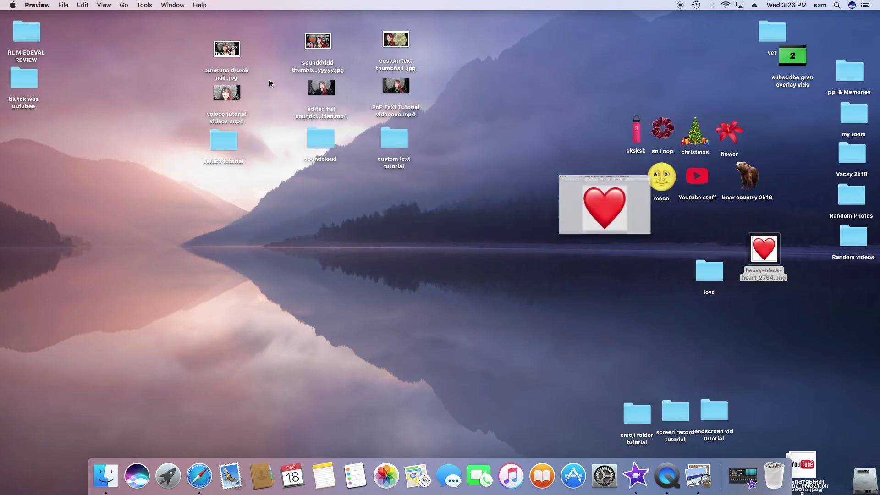
double_click(716, 277)
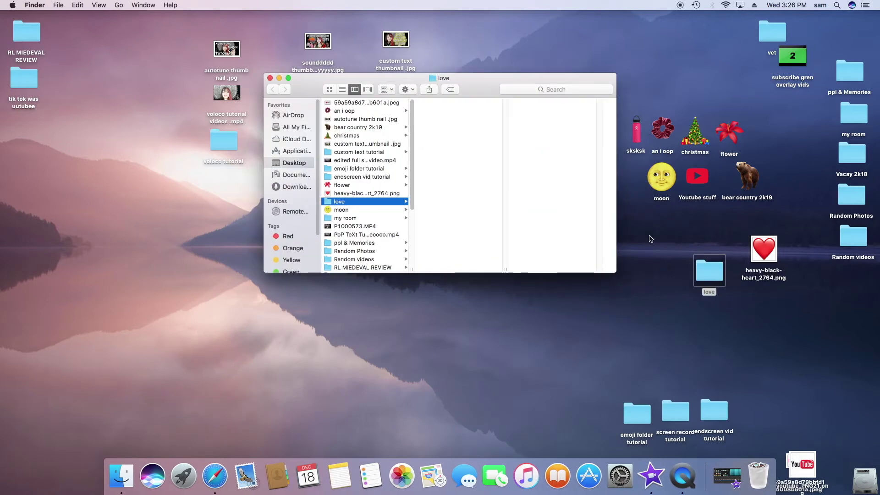
Paste the heart image onto the love folder's icon in Get Info, then close Info and the folder window.
click(409, 90)
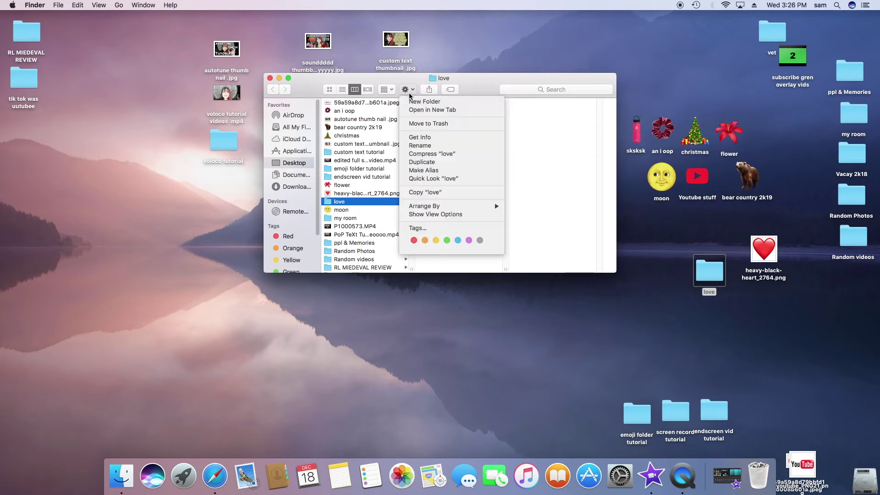
click(421, 140)
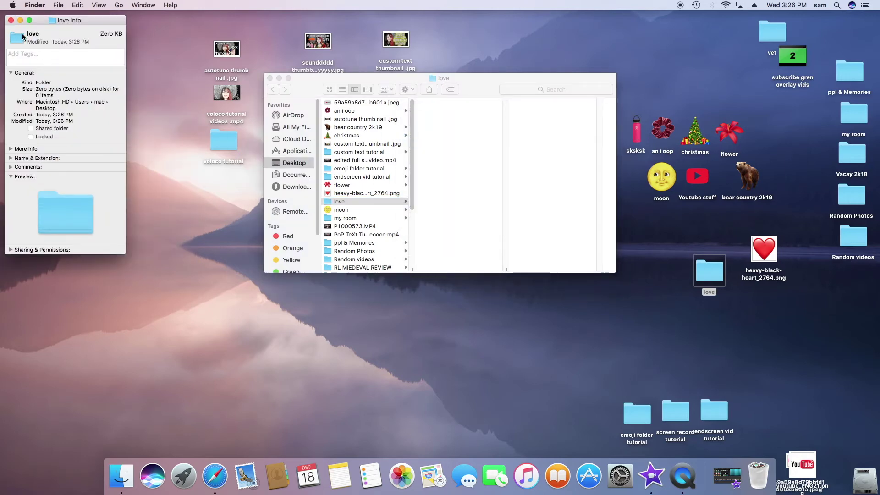
click(14, 40)
key(super+v)
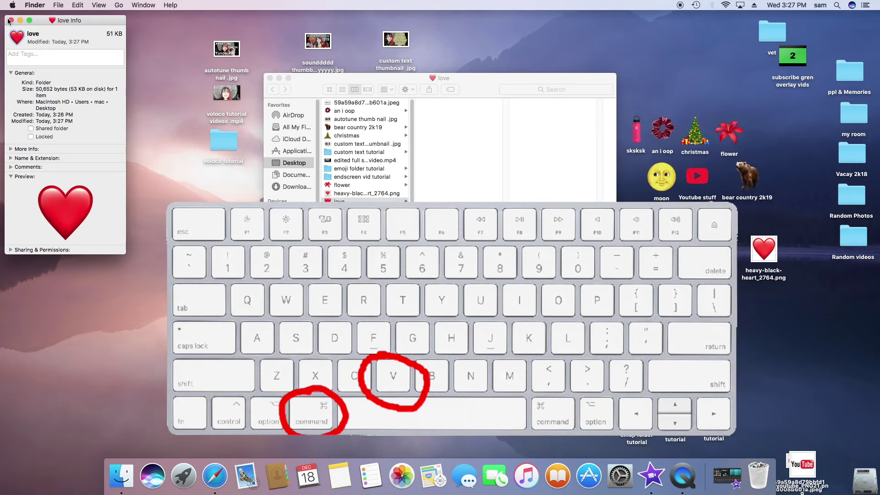
click(11, 21)
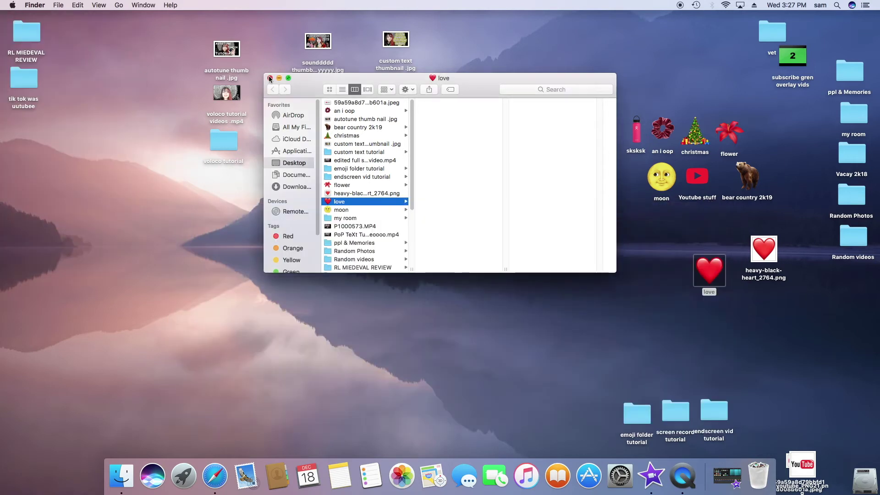
click(270, 77)
Move youtube_PNG21.png into the love folder beside the heart image, then check and close it.
drag(709, 271, 645, 276)
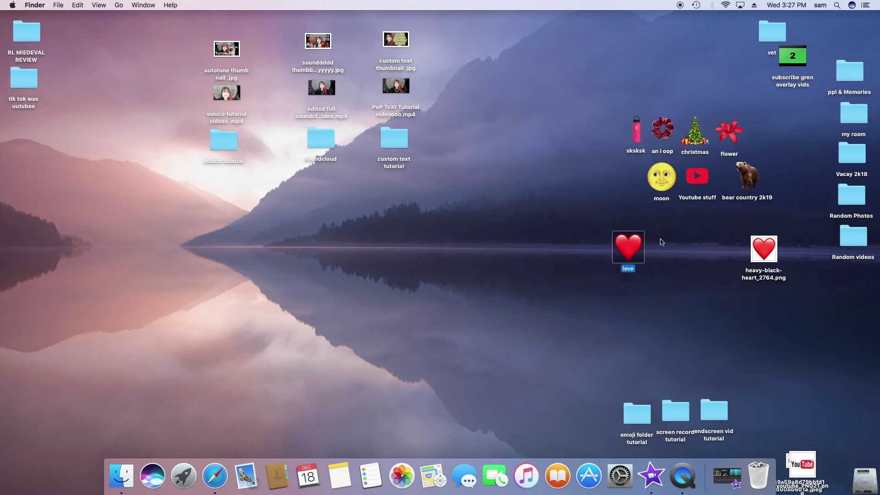
drag(629, 244, 702, 243)
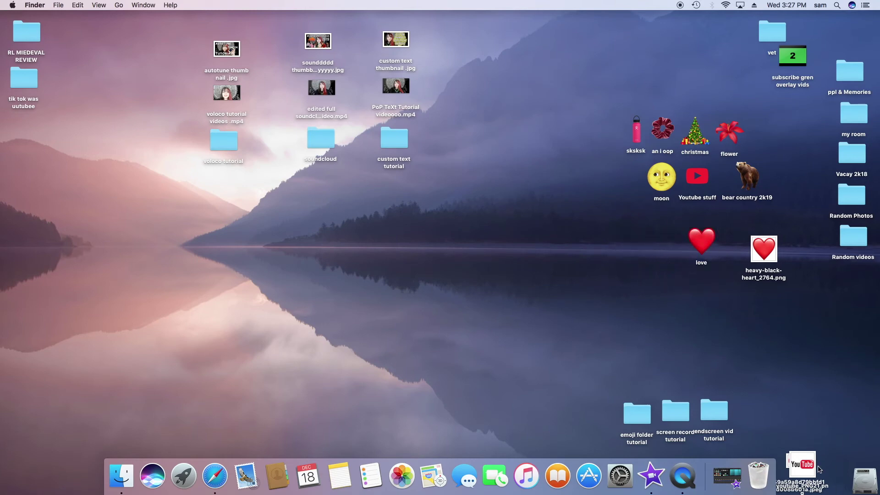
drag(819, 469, 655, 254)
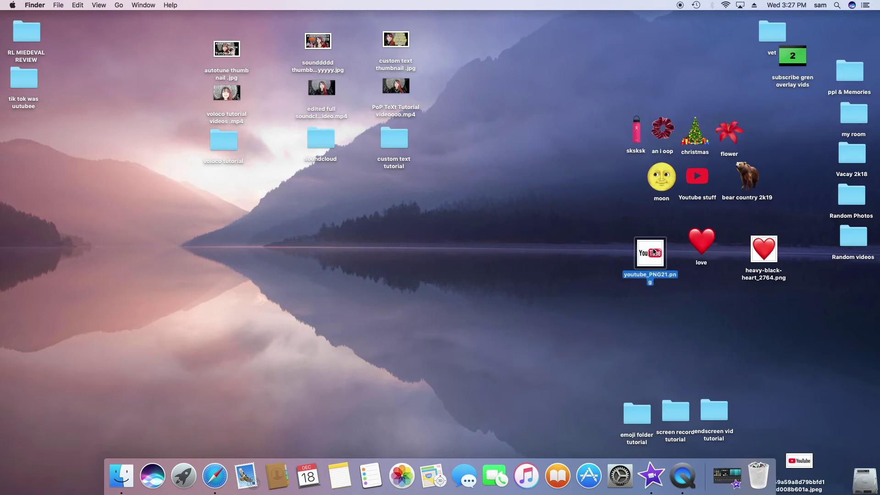
drag(652, 253, 703, 241)
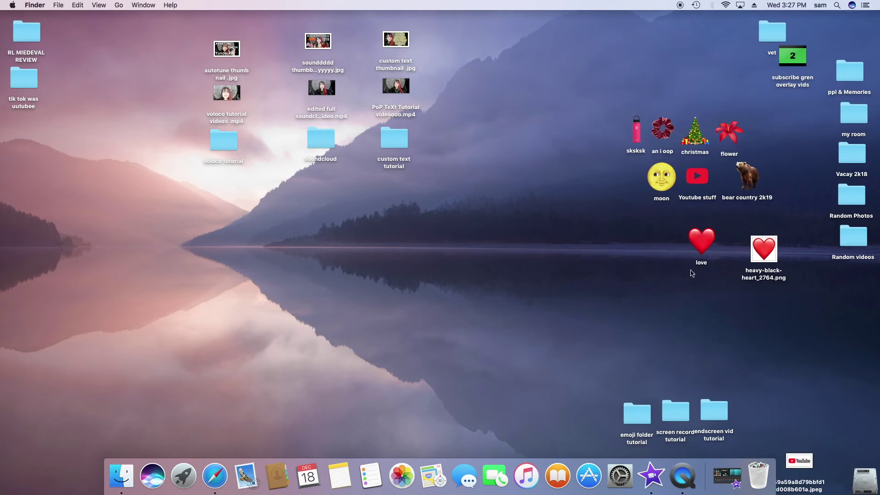
double_click(703, 241)
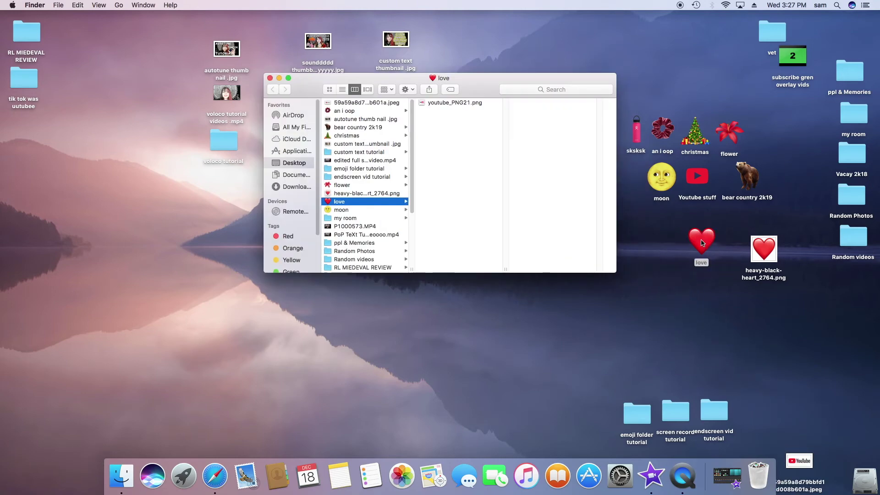
click(269, 78)
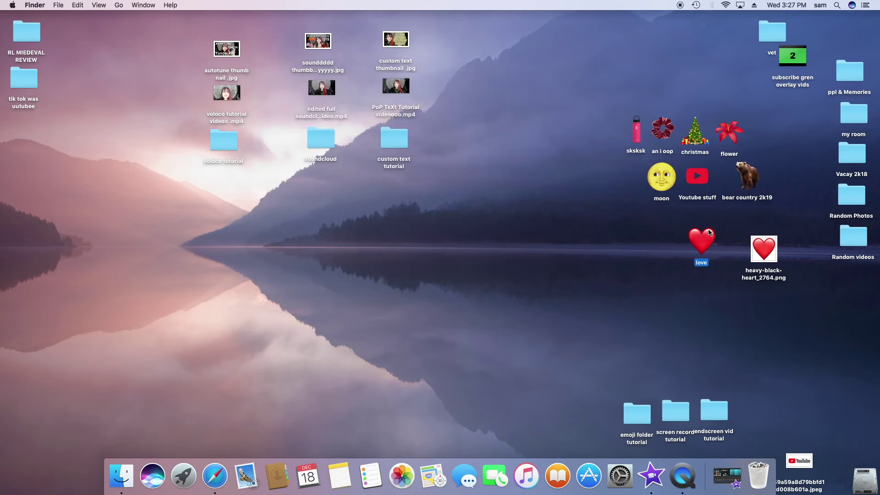